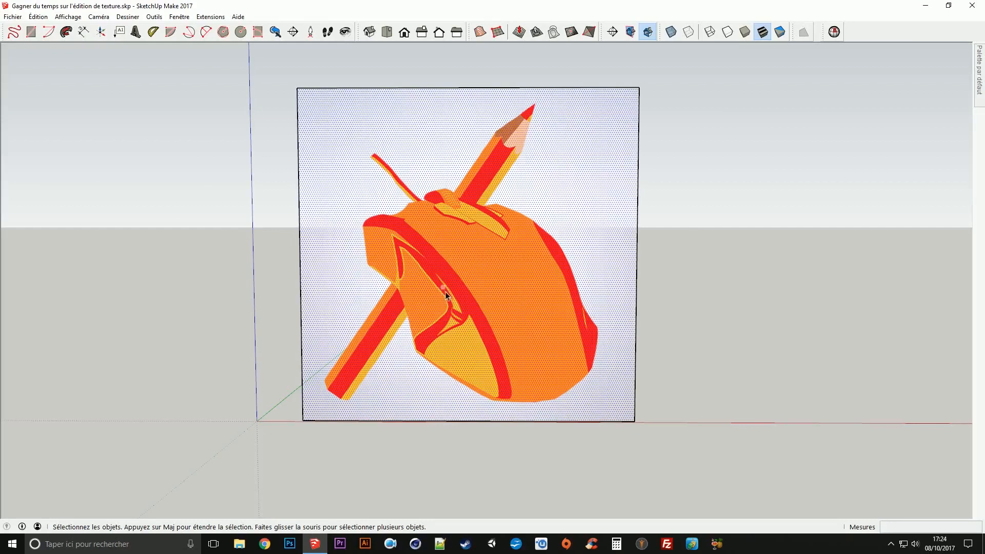
click(660, 251)
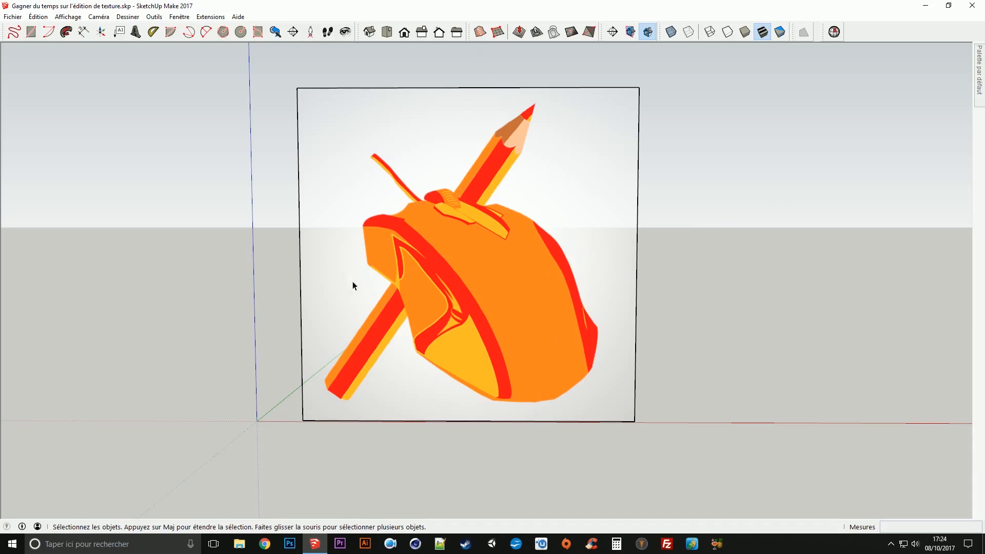
click(379, 306)
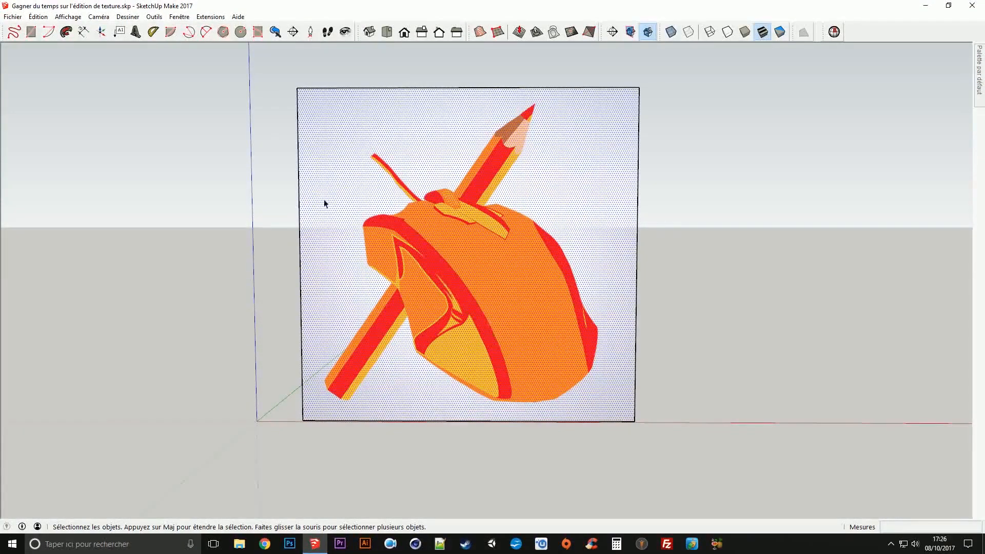
Set the default image editor in the application preferences to Photoshop.exe from E:\Programmes\Adobe\Adobe Photoshop CC 2014.
click(179, 16)
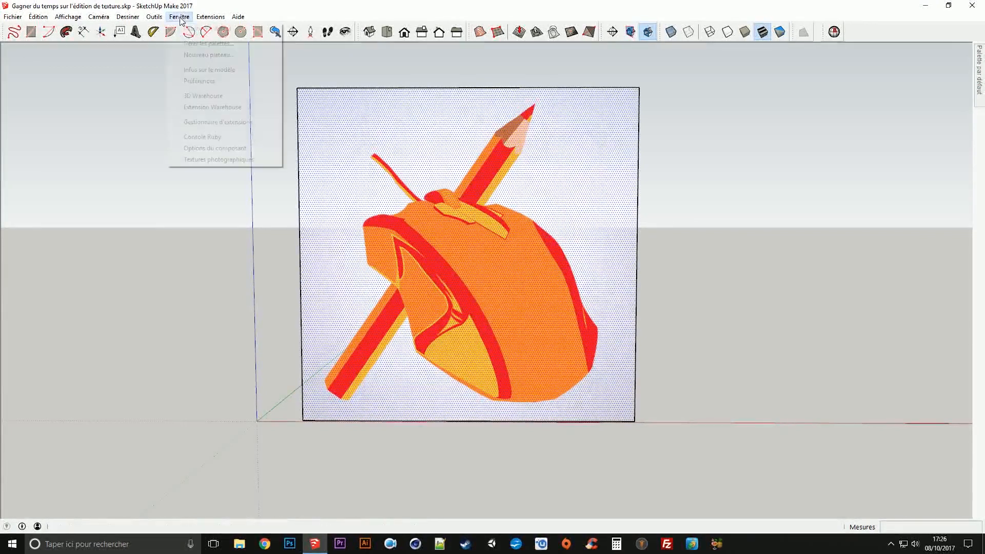
click(199, 80)
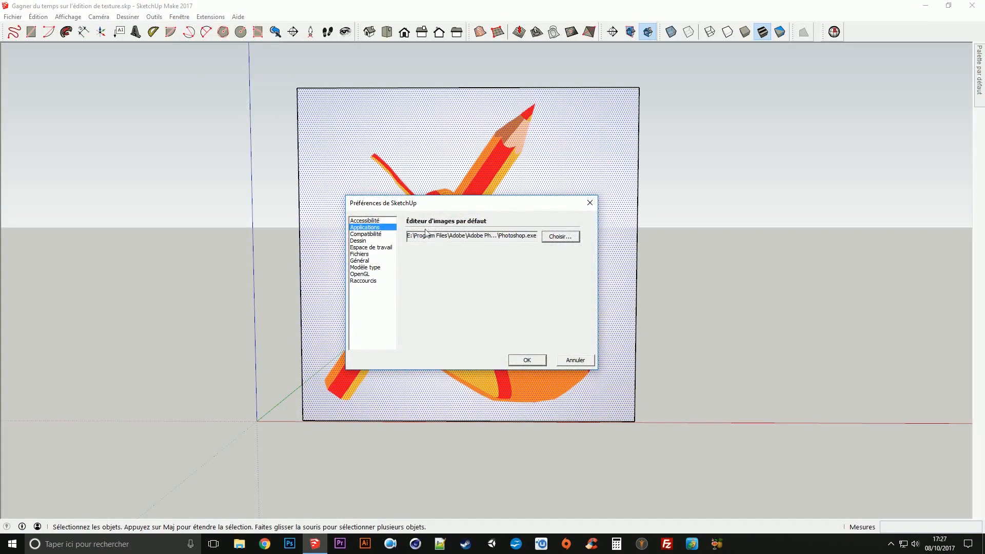
click(551, 240)
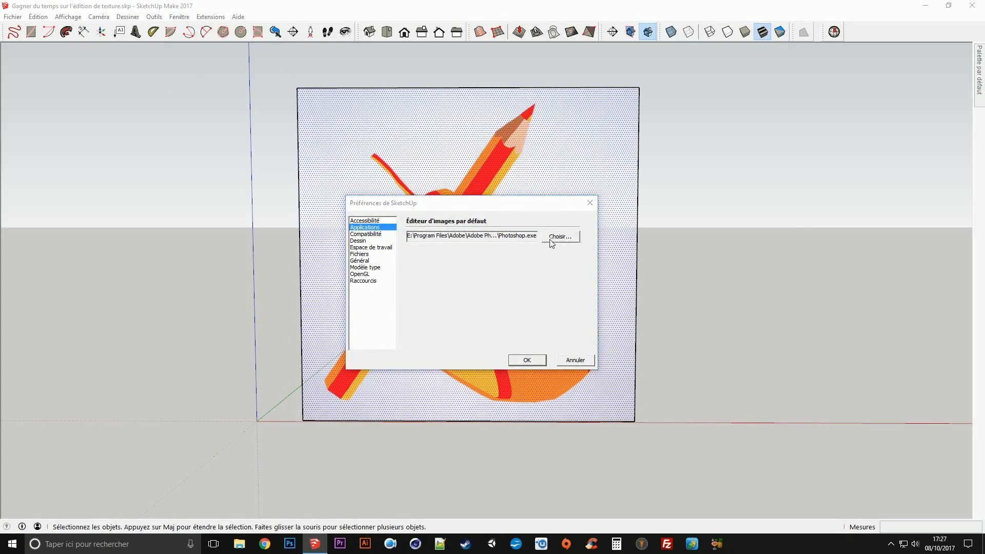
click(338, 208)
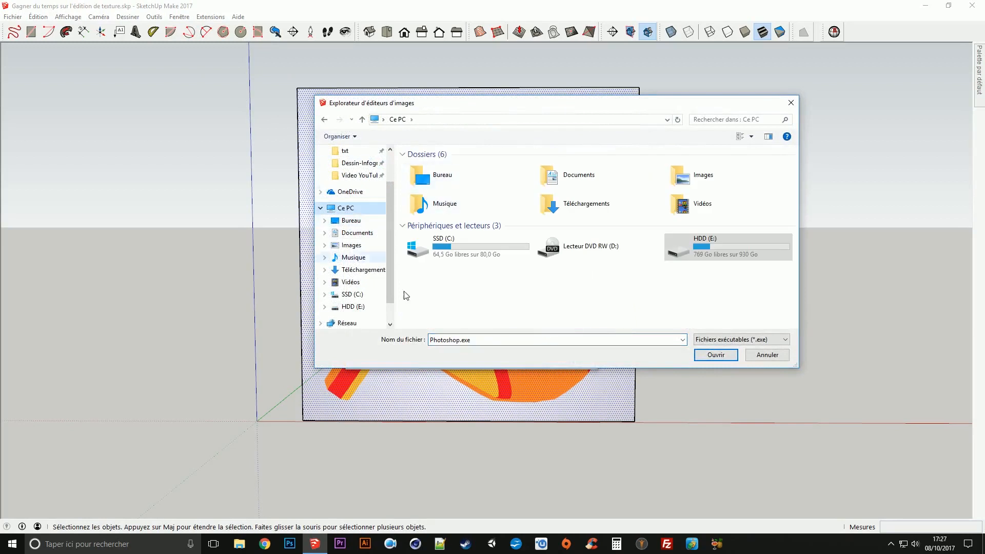
click(359, 307)
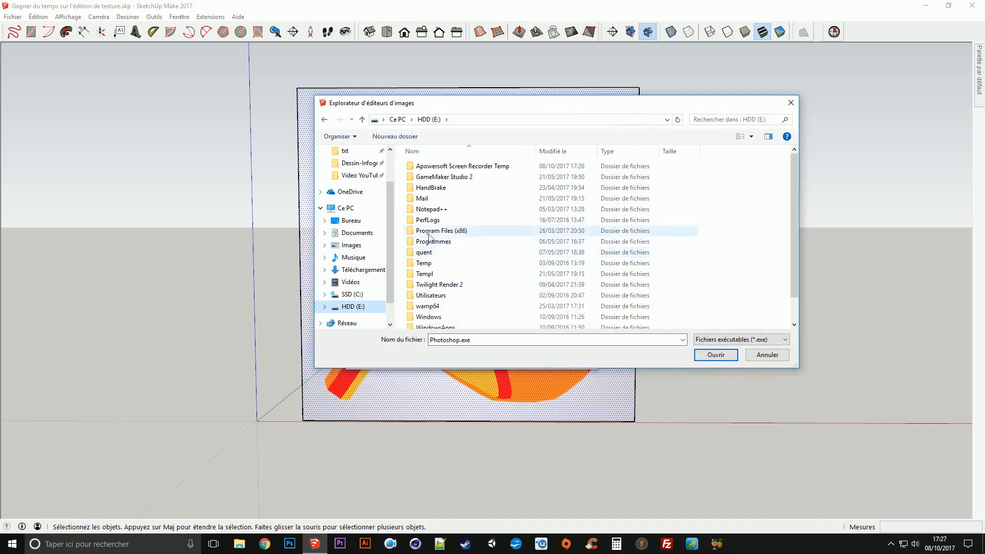
double_click(431, 241)
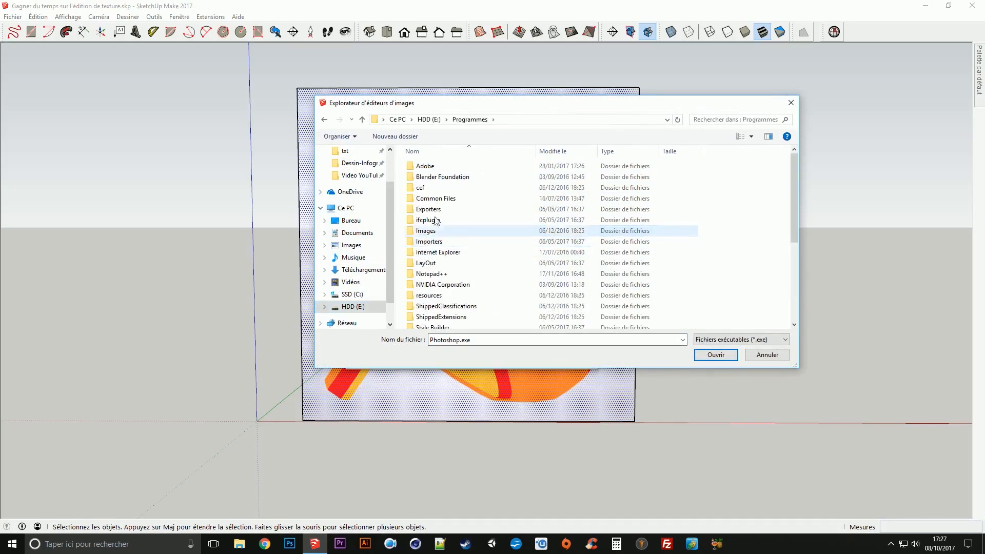
double_click(425, 168)
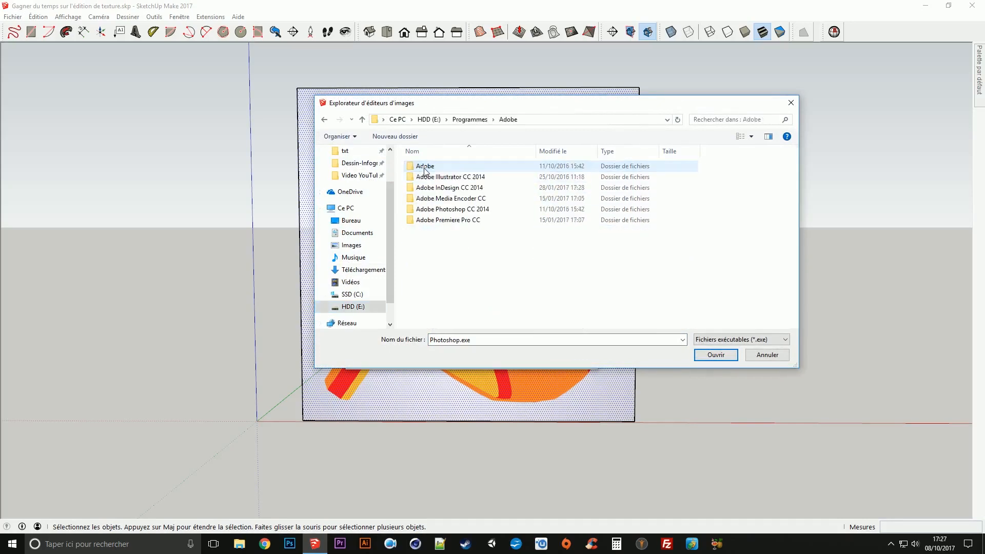
double_click(439, 209)
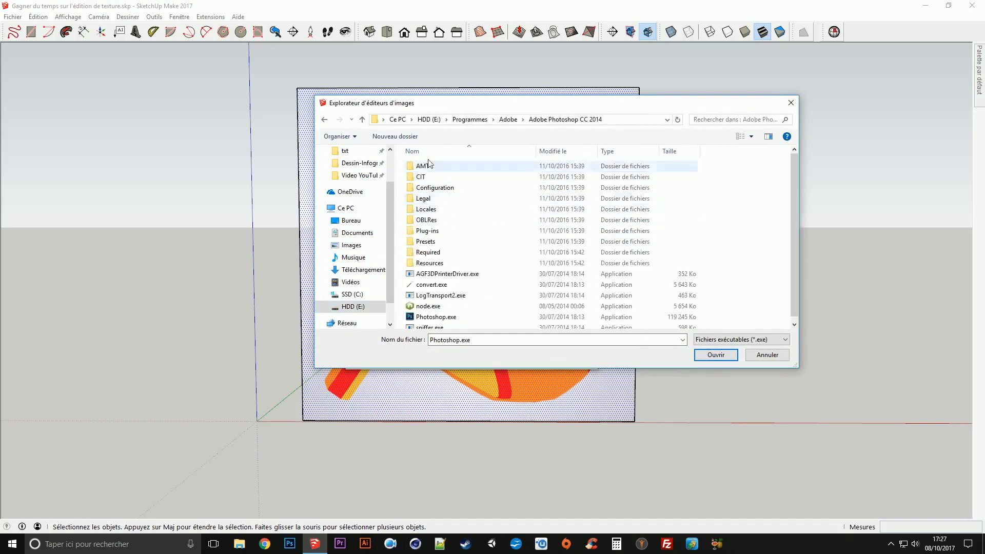
scroll(436, 265, down, 1)
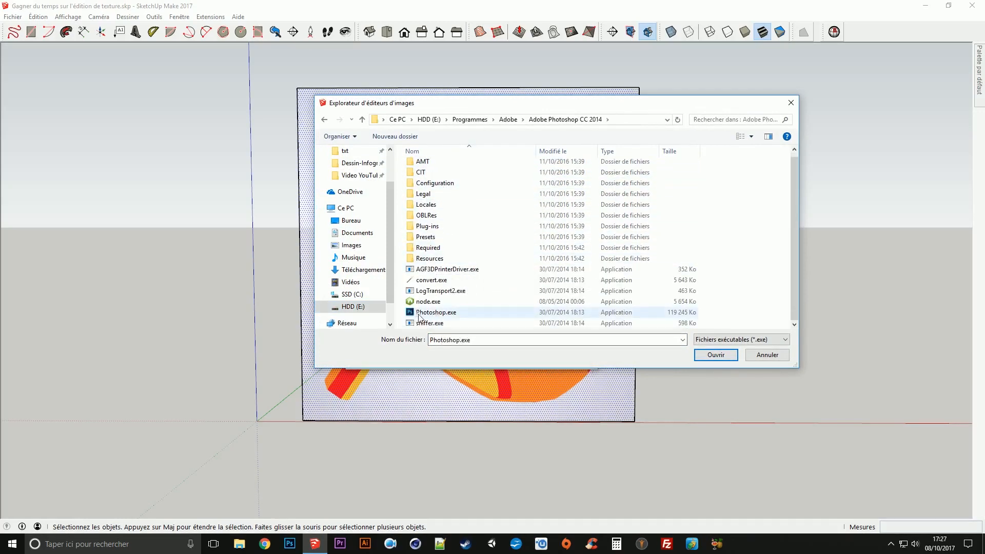
double_click(438, 313)
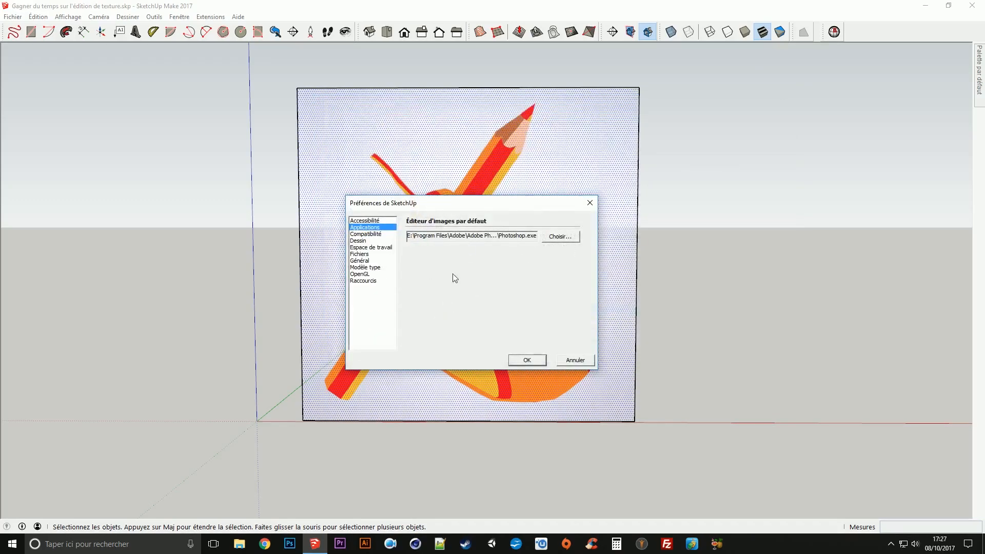
click(528, 360)
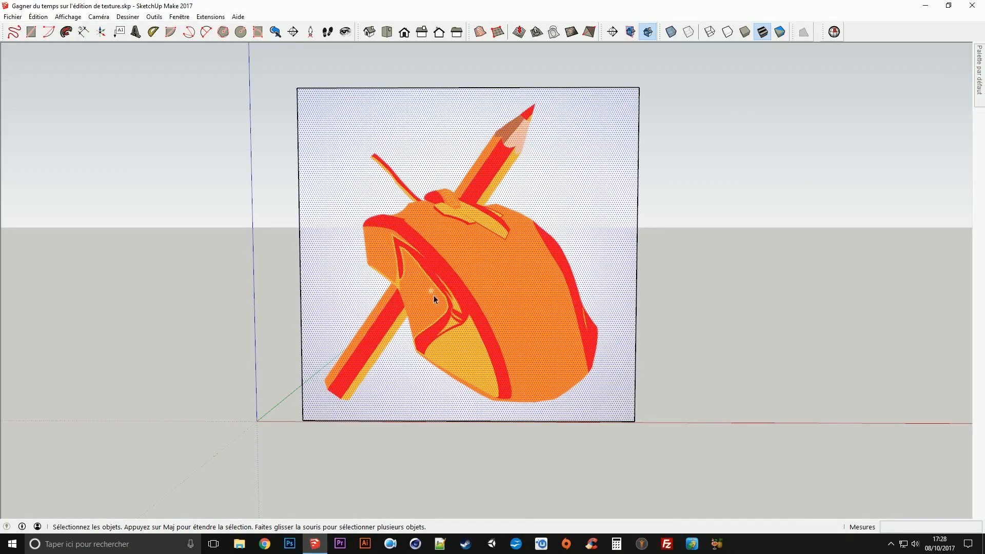
Open the selected face's texture image in Photoshop for editing and hide the grid.
right_click(463, 290)
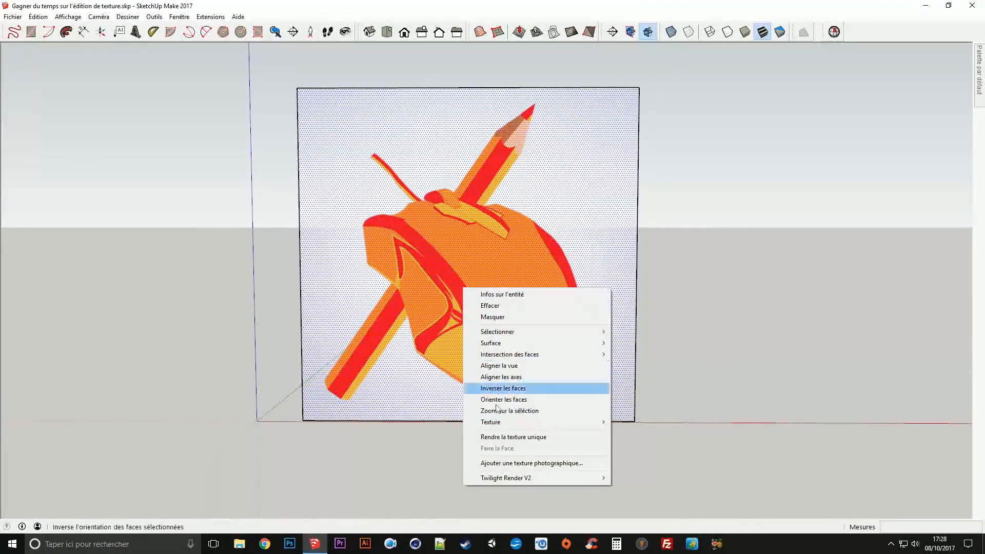
mouse_move(590, 423)
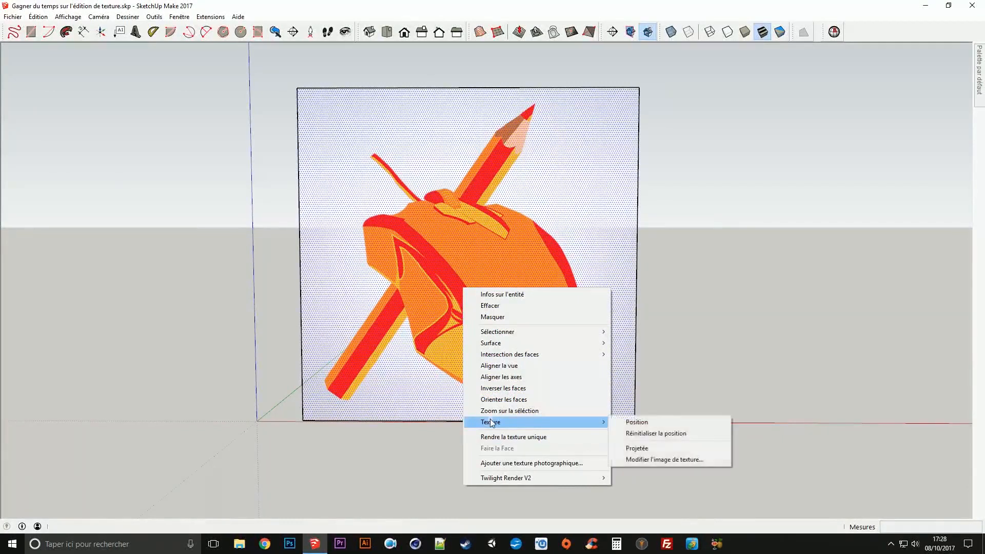
click(646, 460)
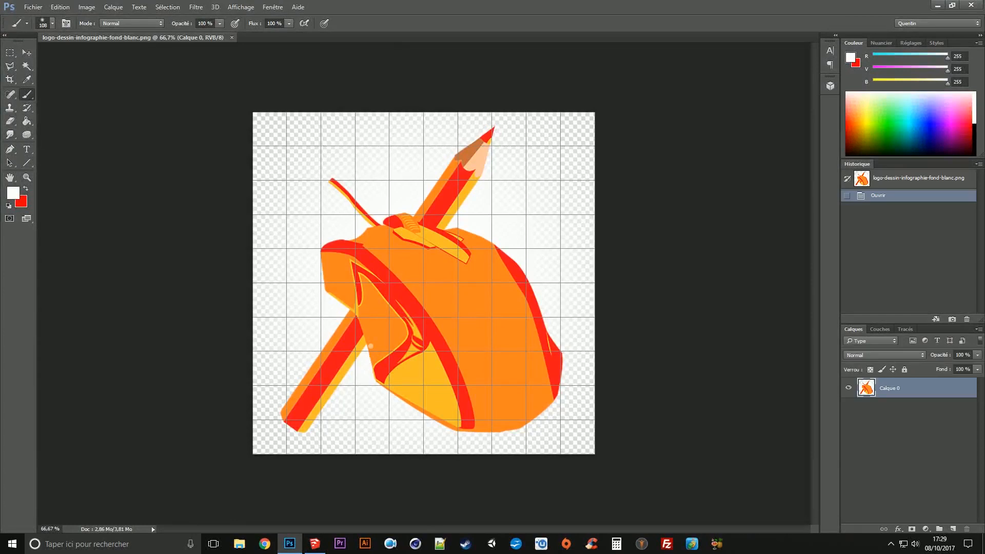
key(ctrl+apostrophe)
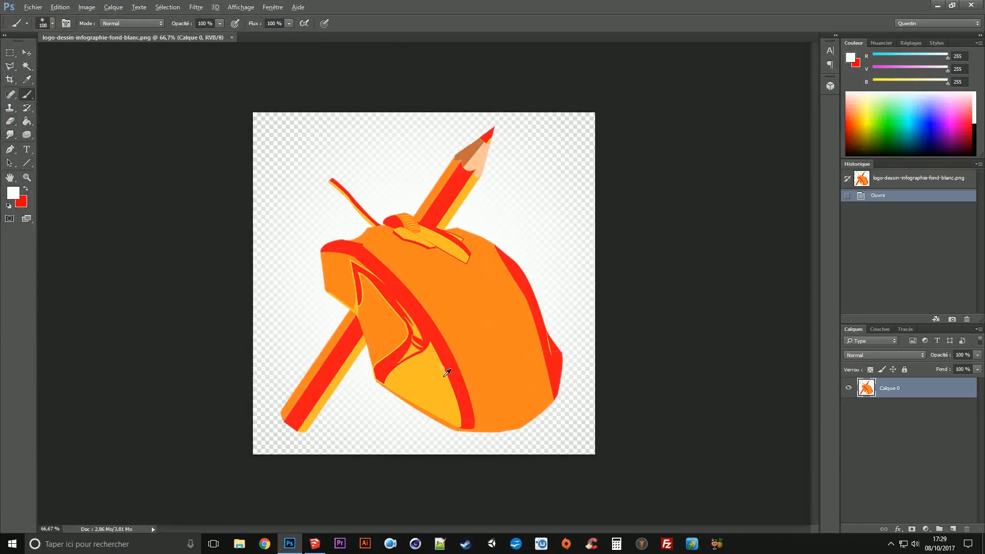
Paint a soft white highlight on the upper part of the orange mouse body with a 269 px brush.
alt+scroll(446, 371, up, 2)
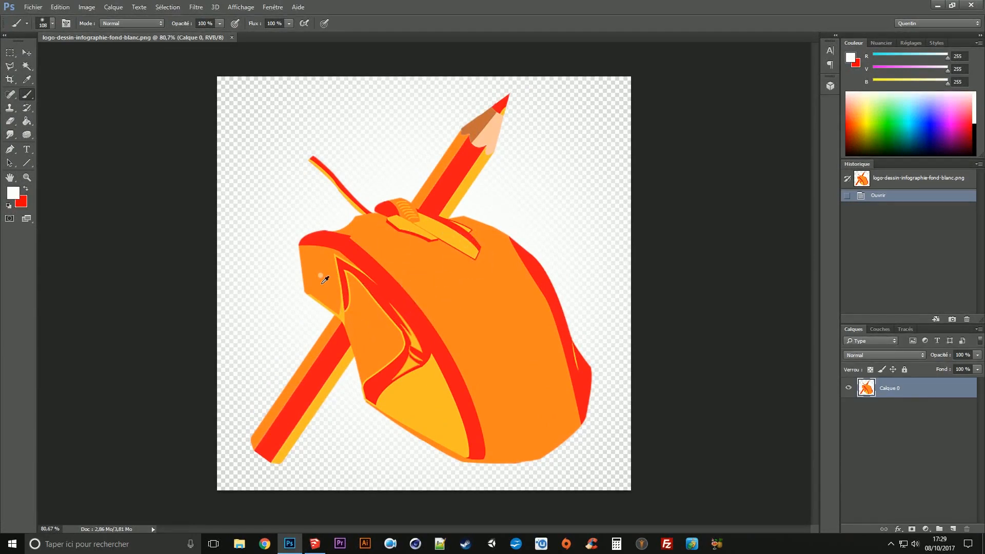
alt+right_drag(373, 265, 437, 280)
drag(462, 302, 418, 254)
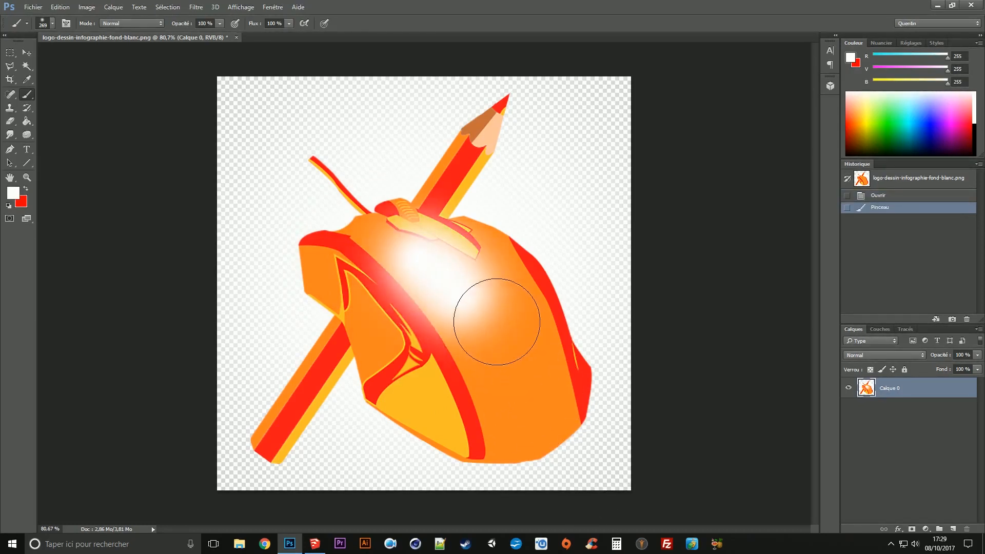
Save the edited texture image, move the Photoshop window aside and return to SketchUp with the face deselected.
key(ctrl+s)
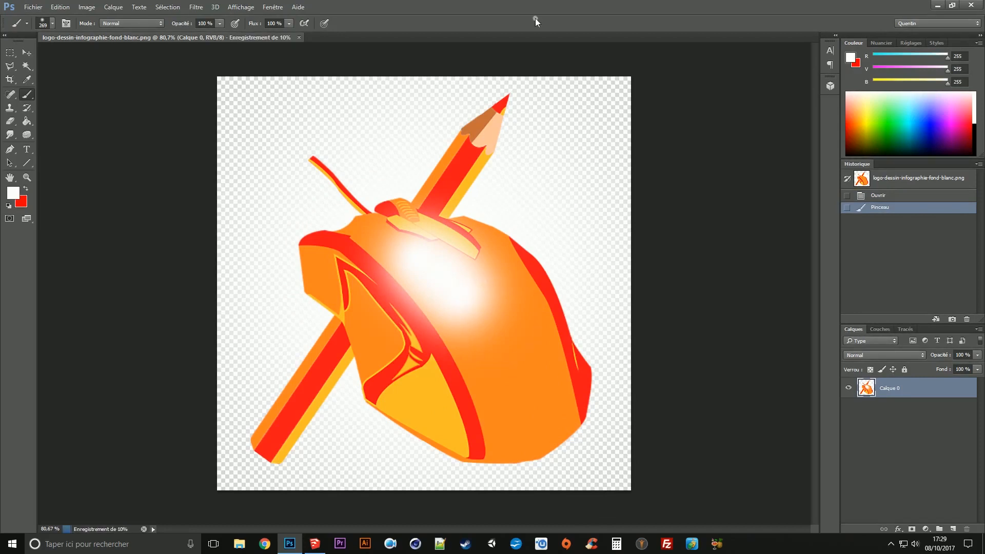
mouse_move(528, 5)
mouse_down()
mouse_move(617, 236)
mouse_move(758, 461)
mouse_up()
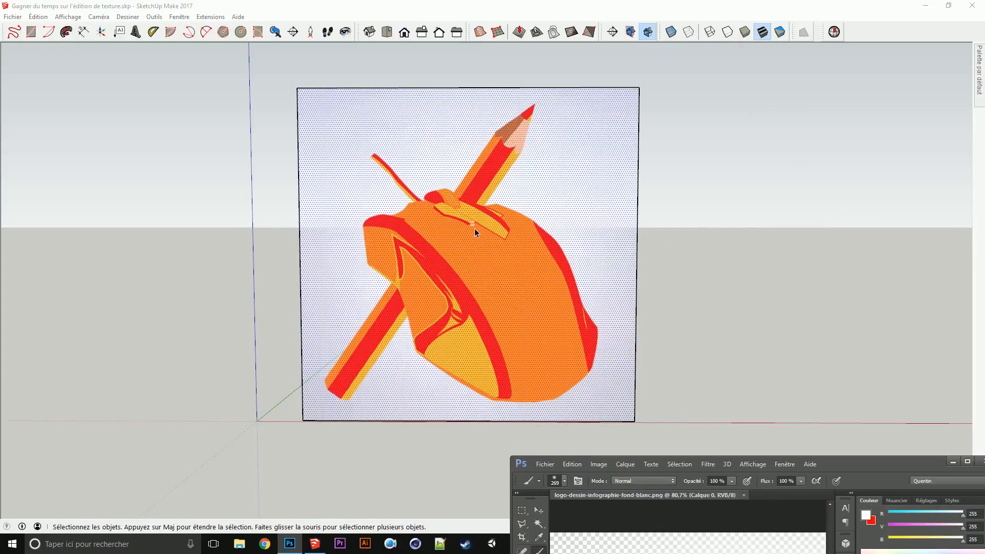
click(691, 266)
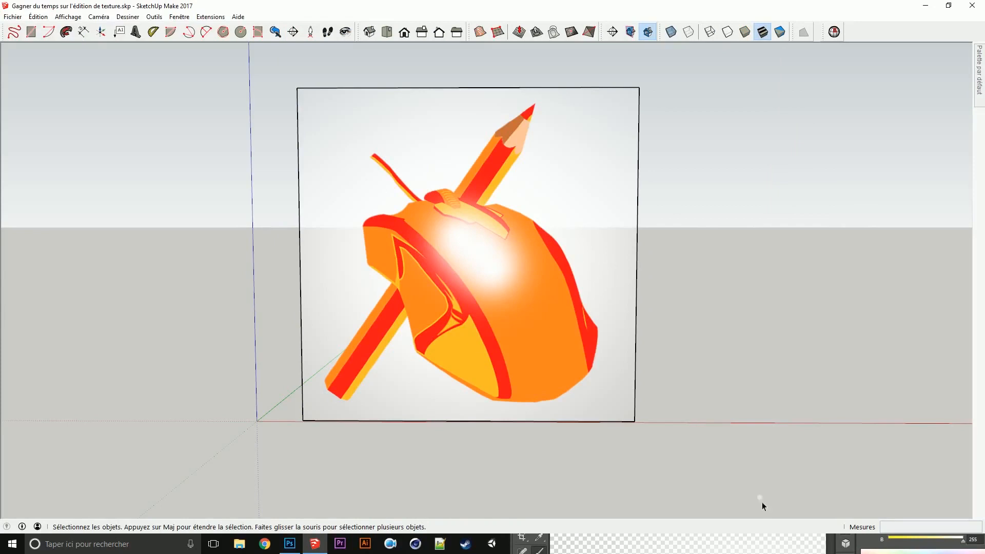
Switch back to Photoshop and place the desktop image "pouce bleu ;).png" in the empty upper-left area of the texture.
click(288, 548)
mouse_move(878, 468)
mouse_down()
mouse_move(863, 461)
mouse_move(704, 79)
mouse_move(753, 98)
mouse_move(872, 51)
mouse_move(749, 93)
mouse_move(750, 54)
mouse_up()
drag(26, 32, 533, 303)
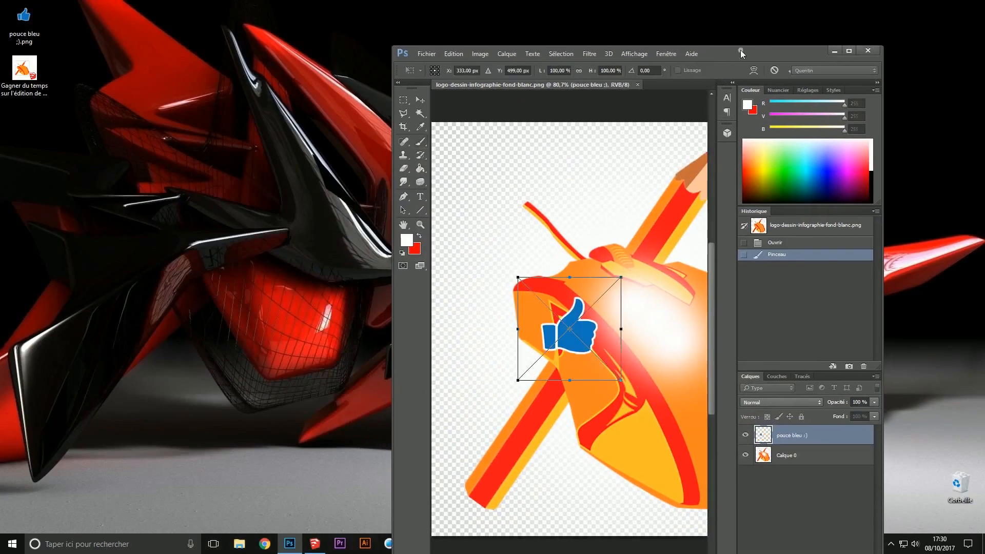
double_click(740, 54)
drag(399, 212, 313, 133)
key(Return)
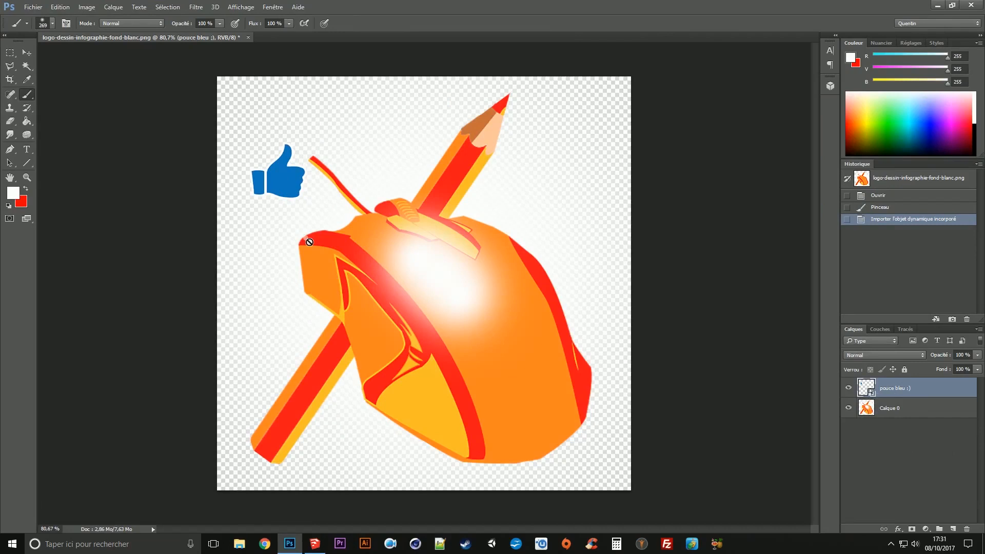
key(ctrl+shift+s)
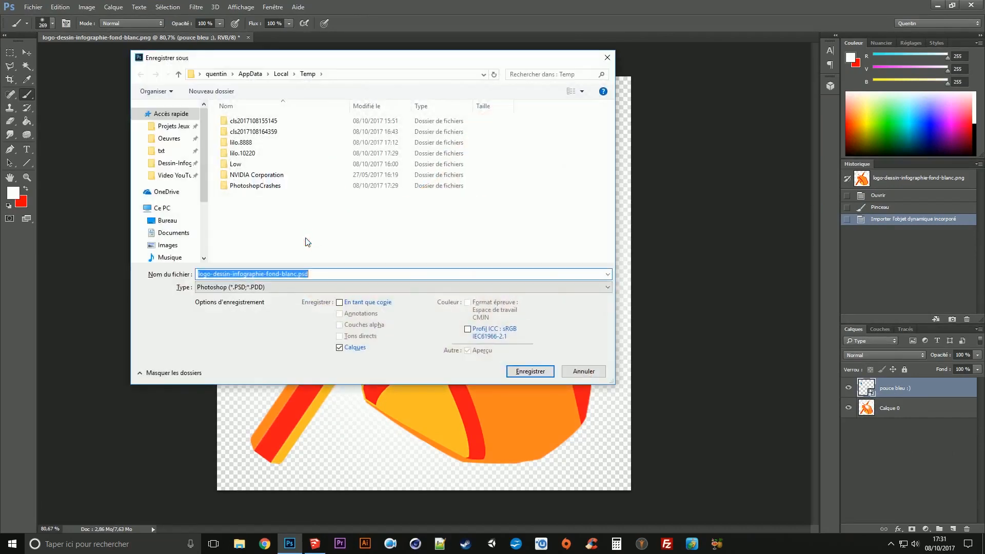
drag(325, 60, 369, 79)
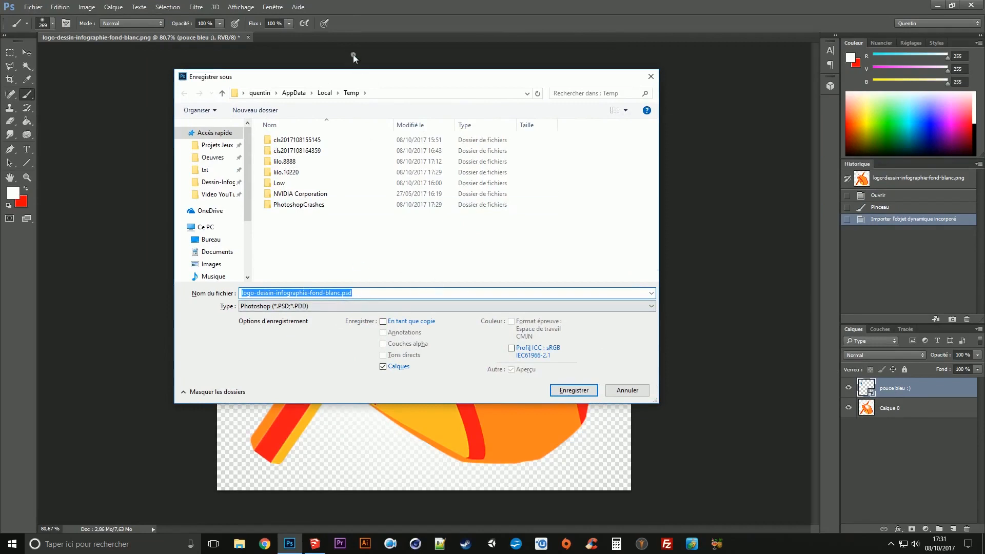
drag(361, 80, 376, 68)
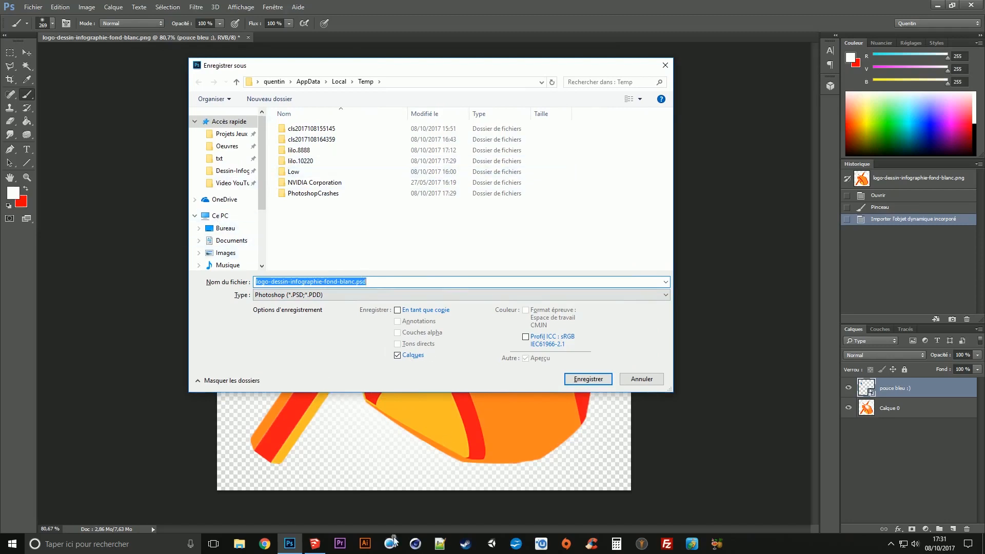
mouse_move(317, 547)
click(643, 378)
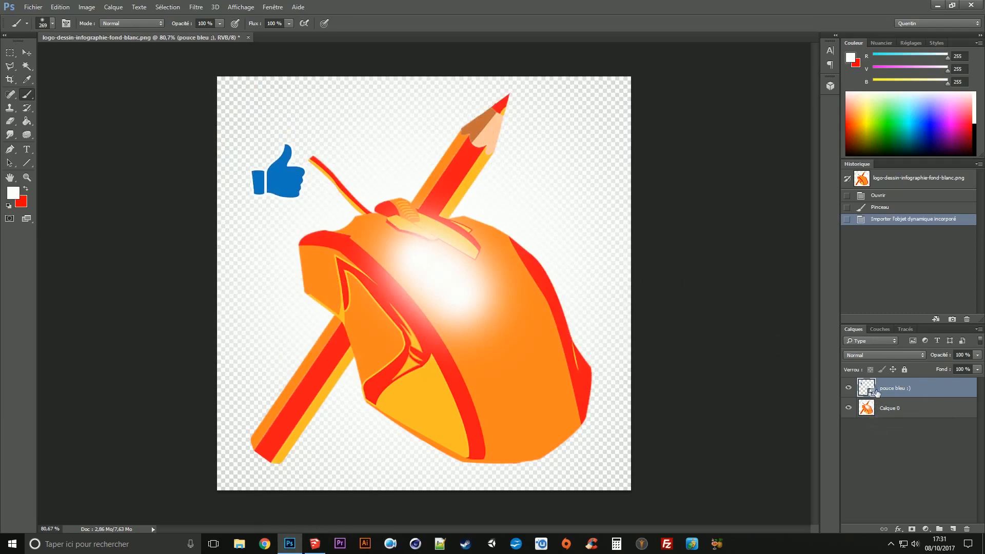
click(893, 410)
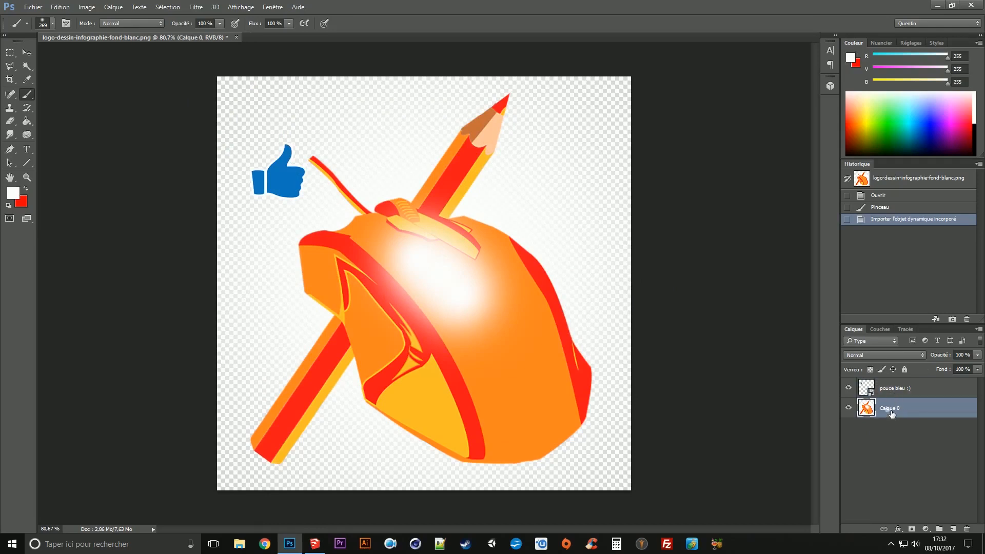
right_click(888, 409)
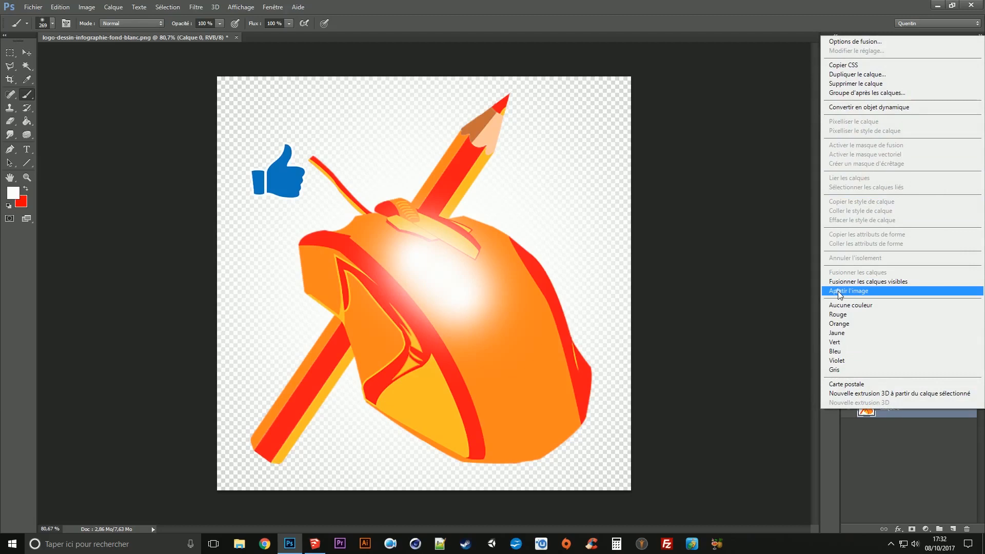
click(870, 434)
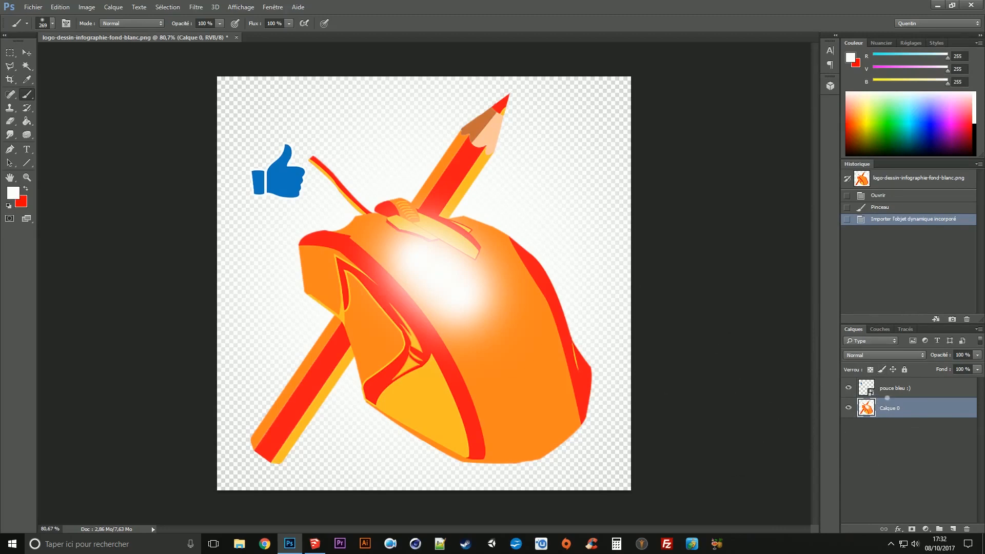
Rasterize the "pouce bleu ;)" layer and merge the visible layers with Calque 0.
click(898, 391)
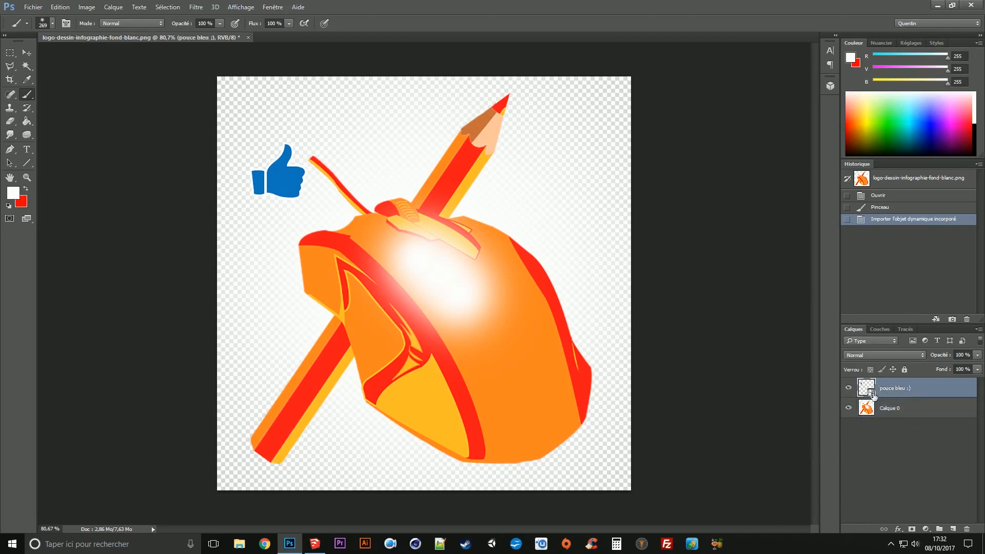
right_click(899, 390)
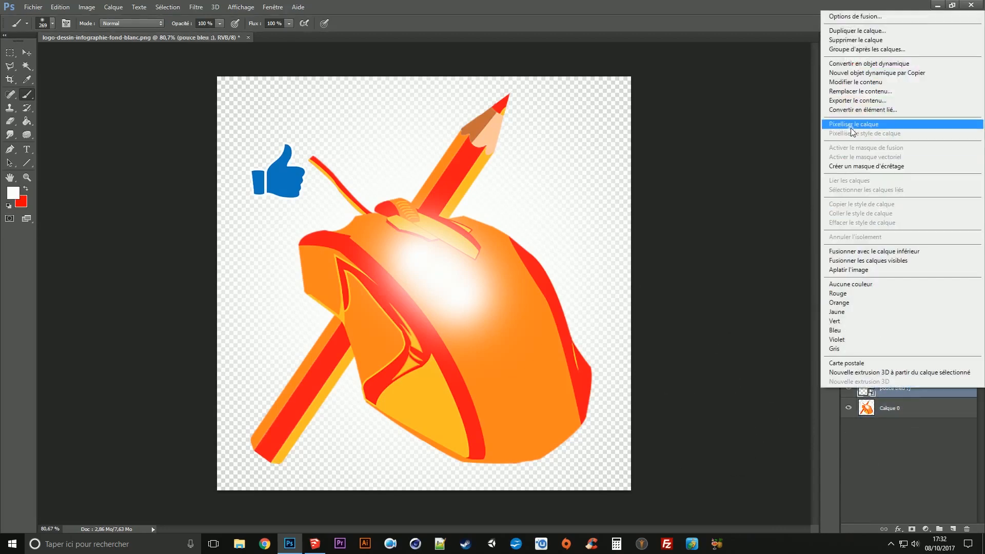
click(892, 402)
right_click(892, 403)
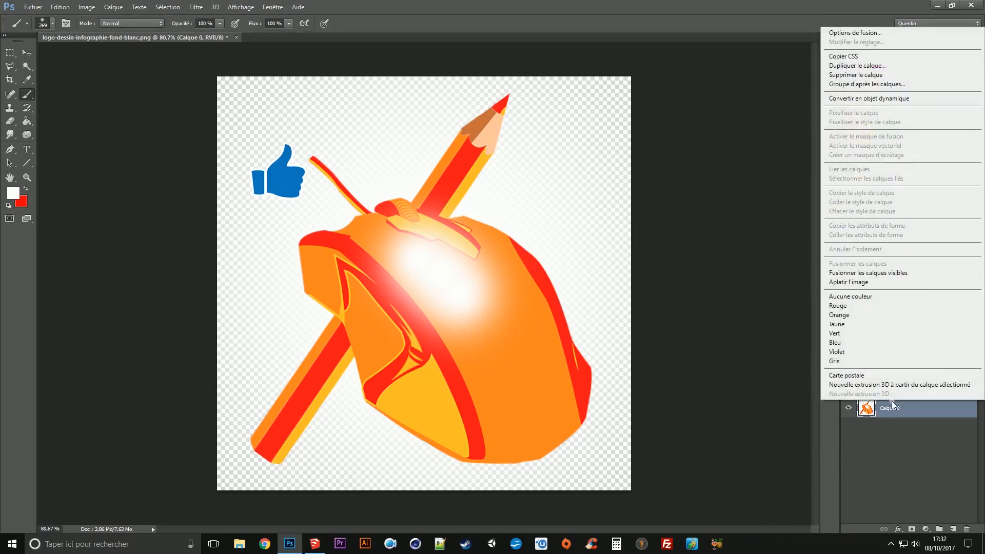
click(840, 273)
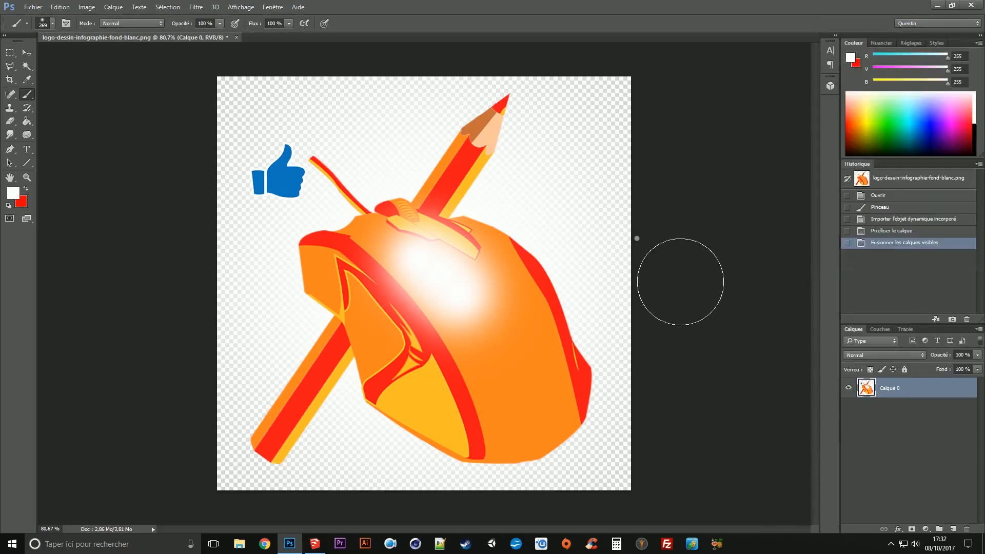
Save the merged texture image and switch back to SketchUp to reload it on the face.
key(ctrl+s)
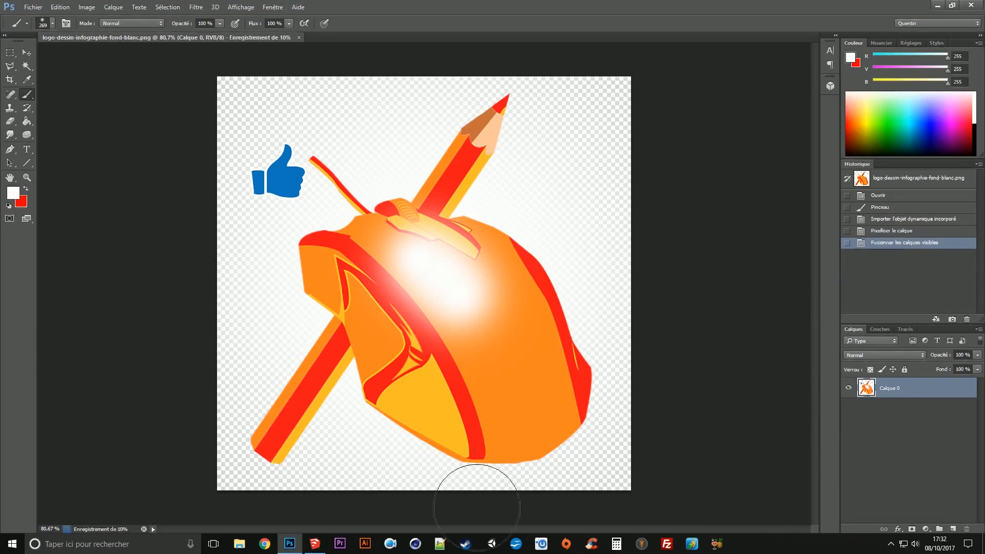
click(314, 544)
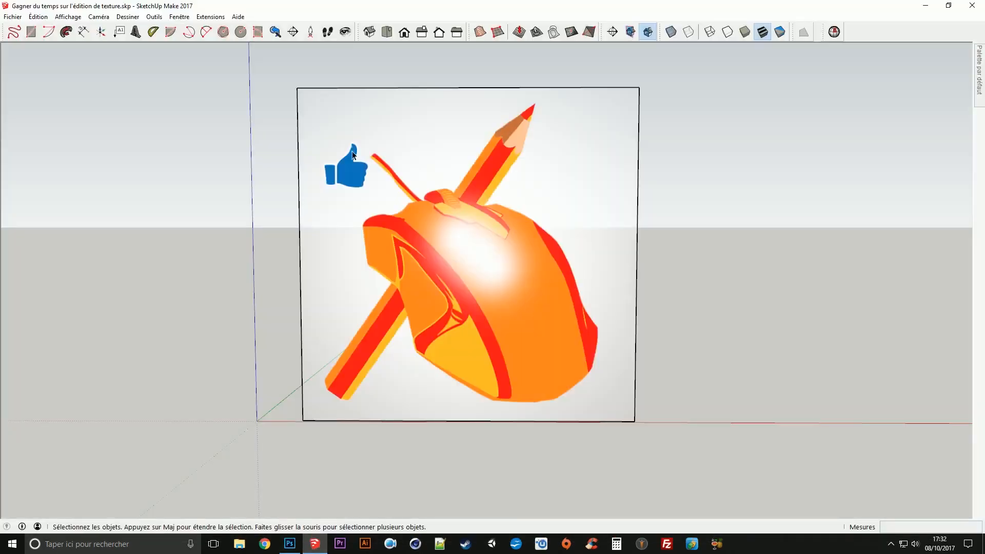